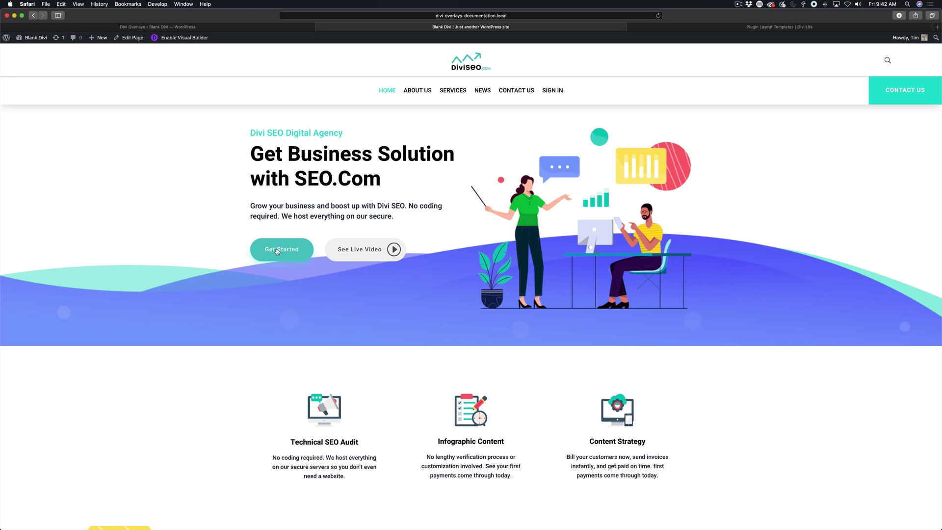
In the Divi Overlays list, select the Test Overlay's CSS ID overlay_unique_id_824.
{"action": "left_click", "coordinate": [249, 28]}
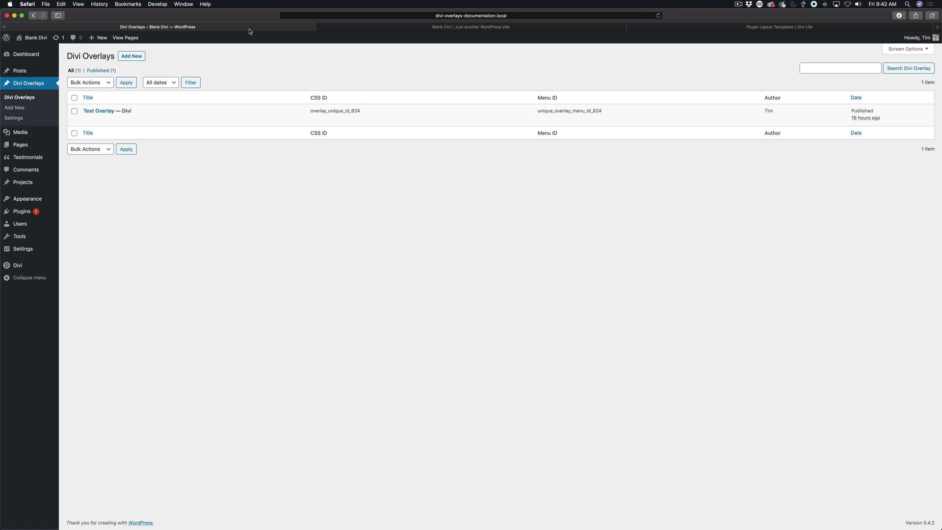
{"action": "left_click_drag", "start_coordinate": [311, 110], "coordinate": [362, 111]}
Open Test Overlay and copy overlay_unique_id_824 from Manual Triggers via the right-click menu.
{"action": "left_click", "coordinate": [99, 112]}
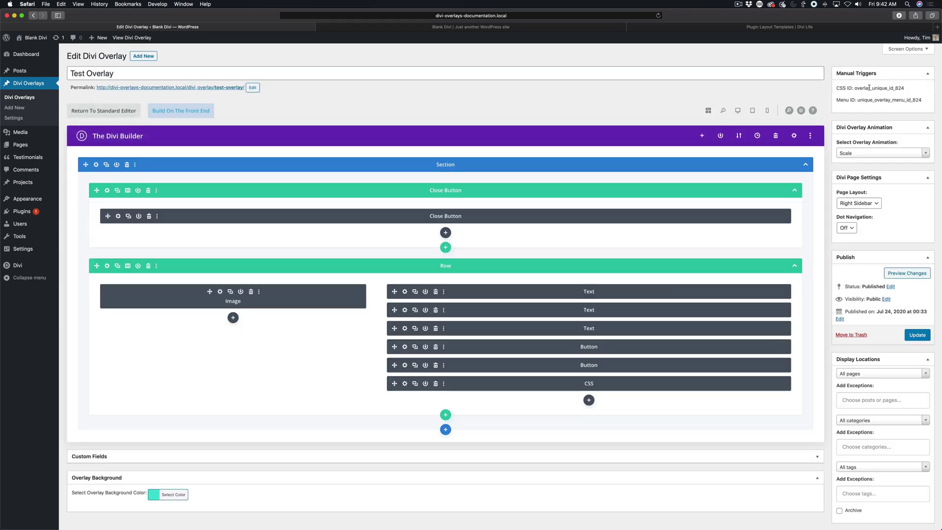
{"action": "left_click_drag", "start_coordinate": [855, 88], "coordinate": [905, 88]}
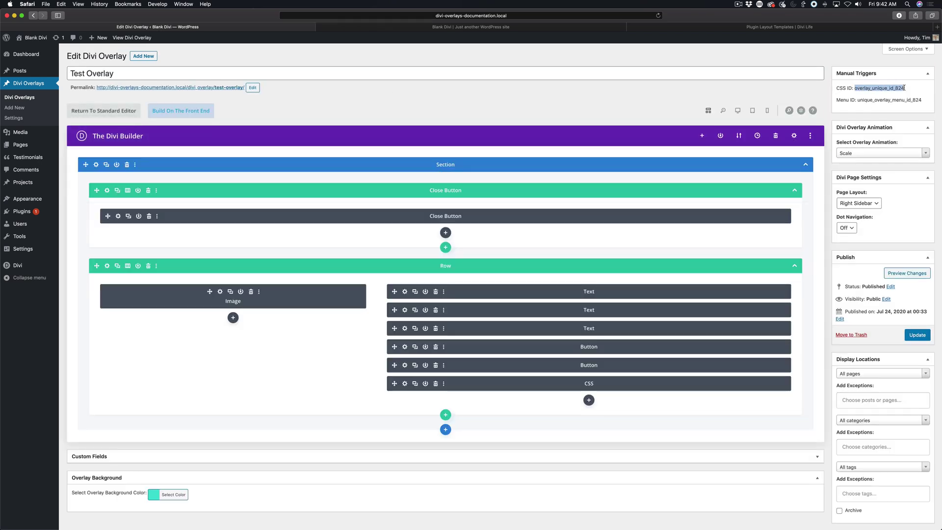
{"action": "right_click", "coordinate": [877, 86]}
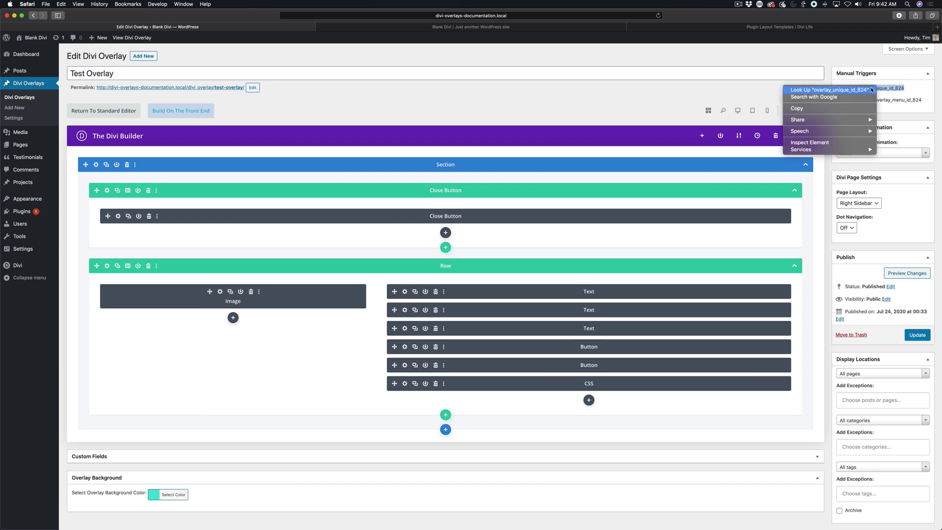
{"action": "left_click", "coordinate": [805, 110]}
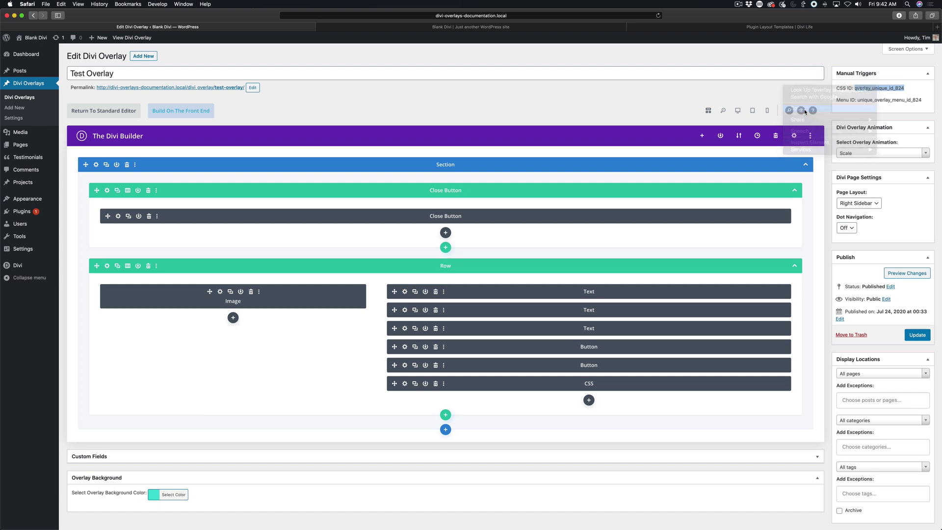
Open the DiviSEO homepage from the Blank Divi site tab in the Visual Builder.
{"action": "left_click", "coordinate": [442, 27]}
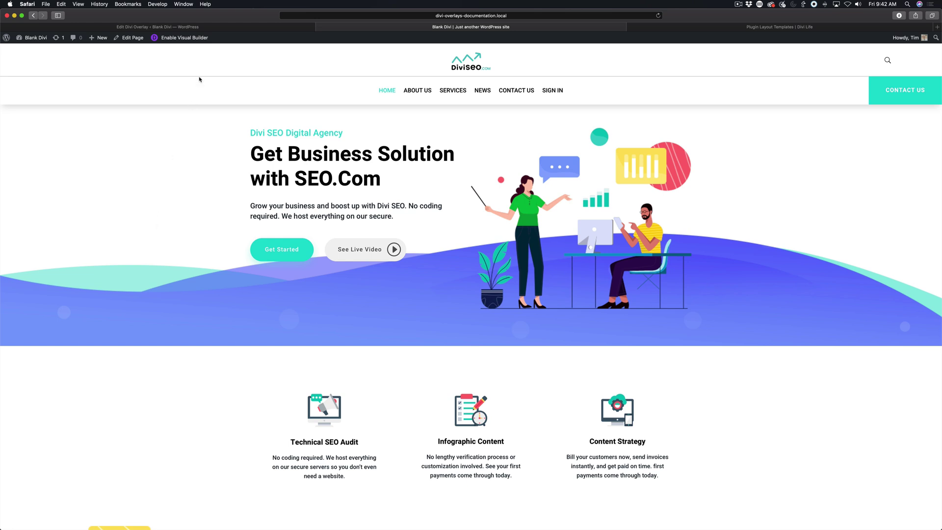
{"action": "left_click", "coordinate": [177, 40]}
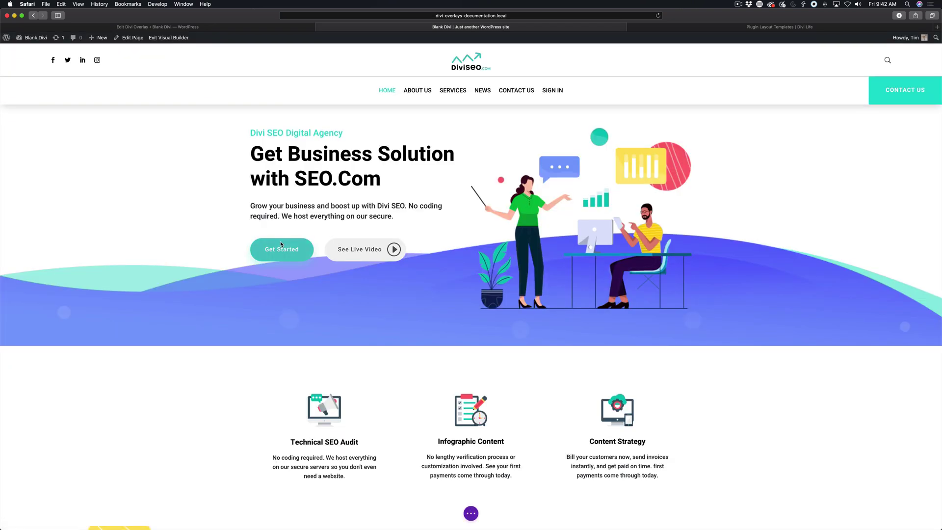
{"action": "mouse_move", "coordinate": [272, 252]}
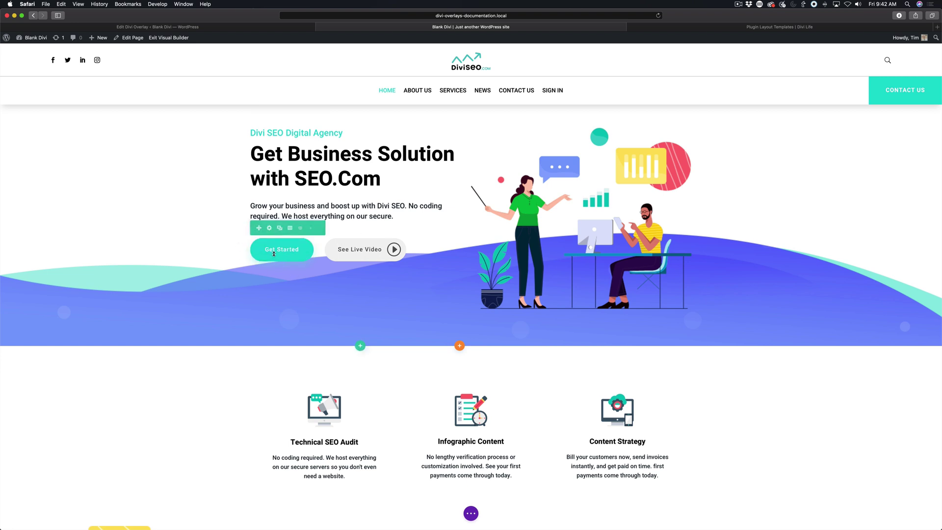
Paste overlay_unique_id_824 into the Get Started button's Advanced CSS ID field.
{"action": "left_click", "coordinate": [267, 243]}
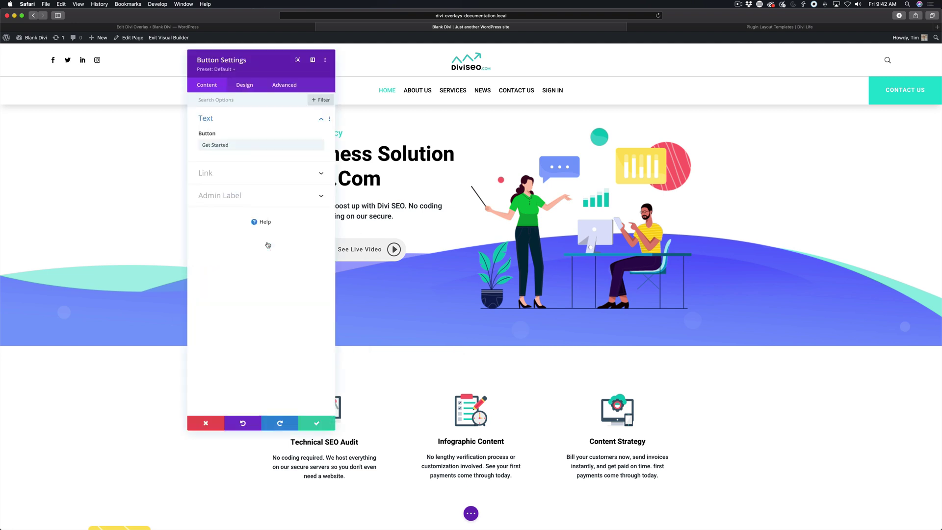
{"action": "left_click", "coordinate": [288, 87]}
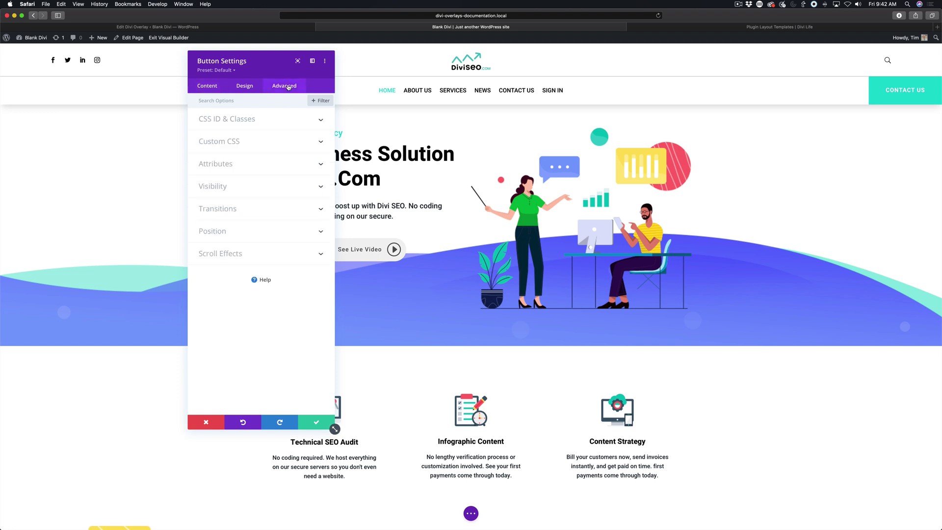
{"action": "left_click", "coordinate": [274, 121]}
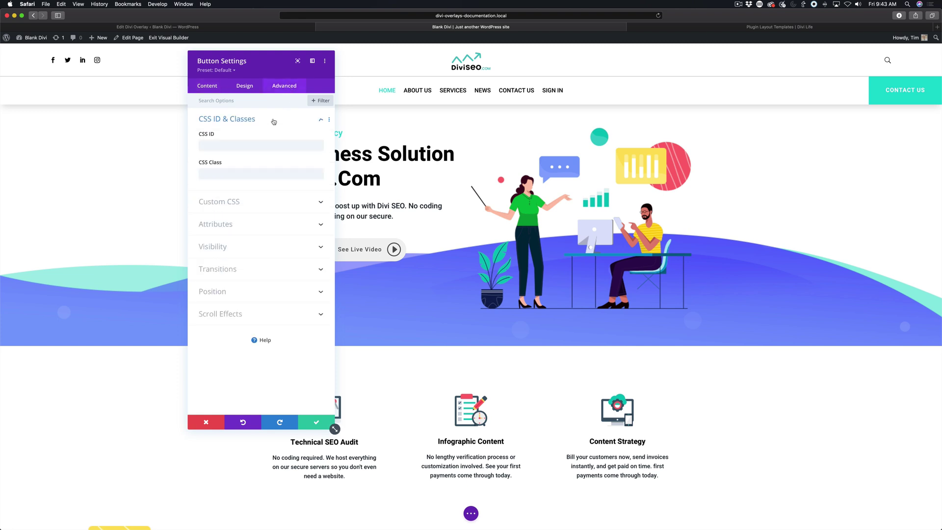
{"action": "left_click", "coordinate": [219, 144]}
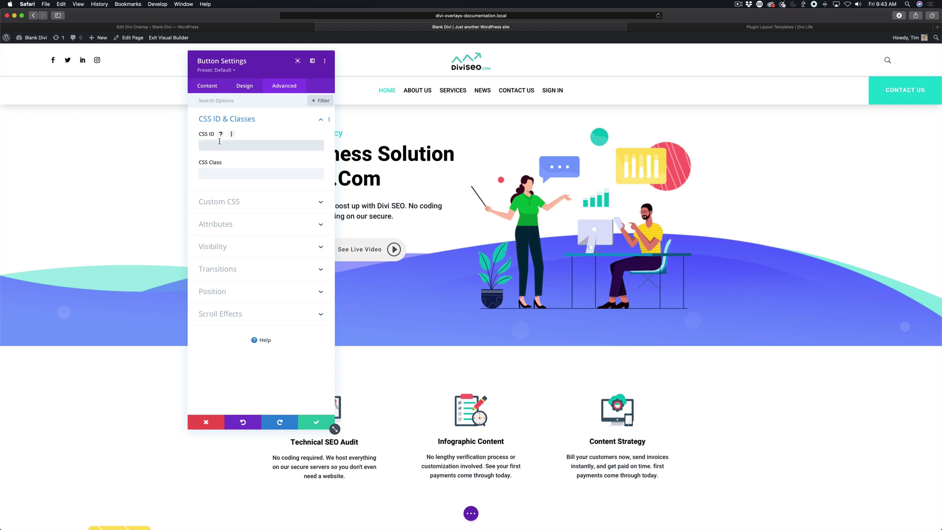
{"action": "key", "text": "super+v"}
Enter #open as the Get Started button's Button Link URL under Content > Link.
{"action": "left_click", "coordinate": [210, 86]}
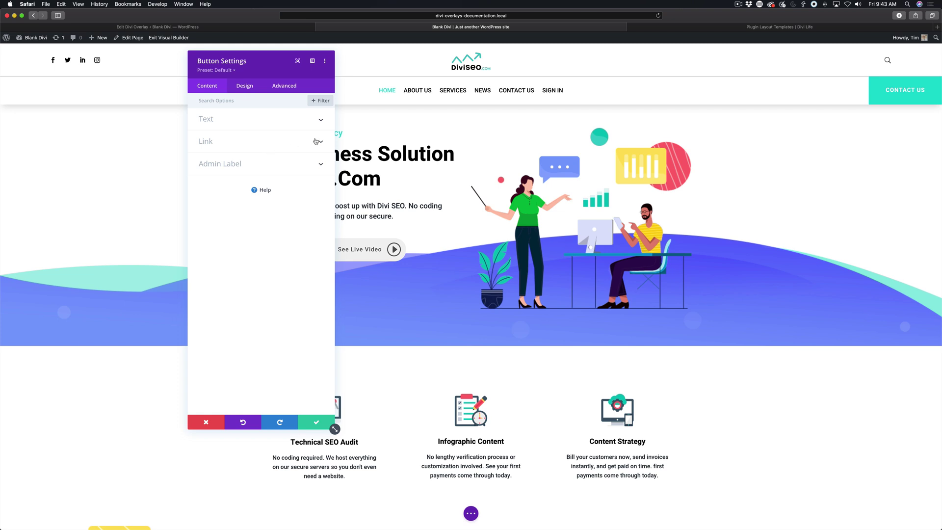
{"action": "left_click", "coordinate": [316, 142]}
{"action": "left_click", "coordinate": [219, 171]}
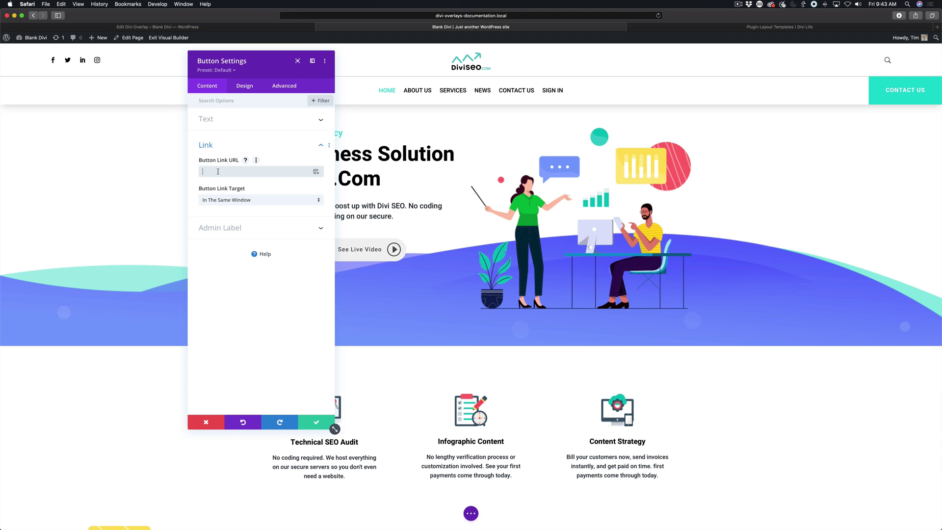
{"action": "type", "text": "#open"}
{"action": "left_click_drag", "start_coordinate": [206, 172], "coordinate": [193, 171]}
{"action": "left_click", "coordinate": [192, 172]}
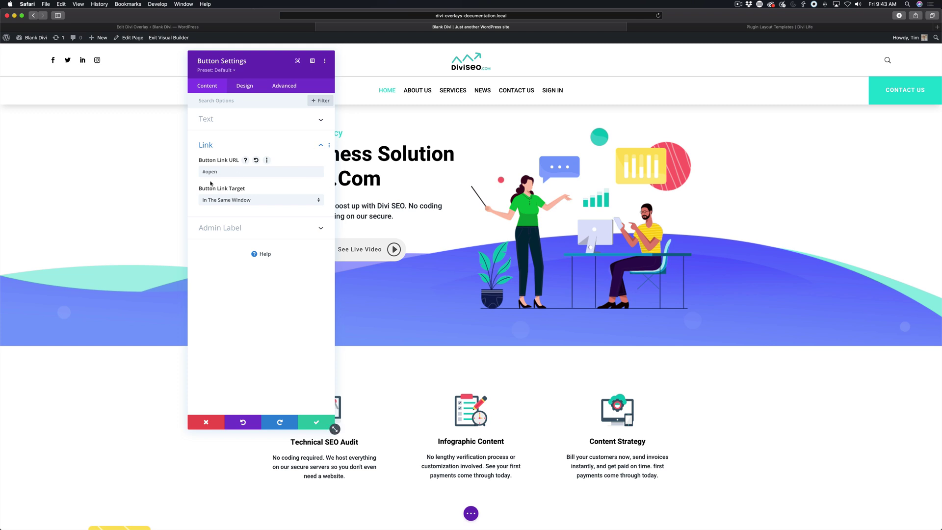
{"action": "left_click_drag", "start_coordinate": [205, 173], "coordinate": [201, 172]}
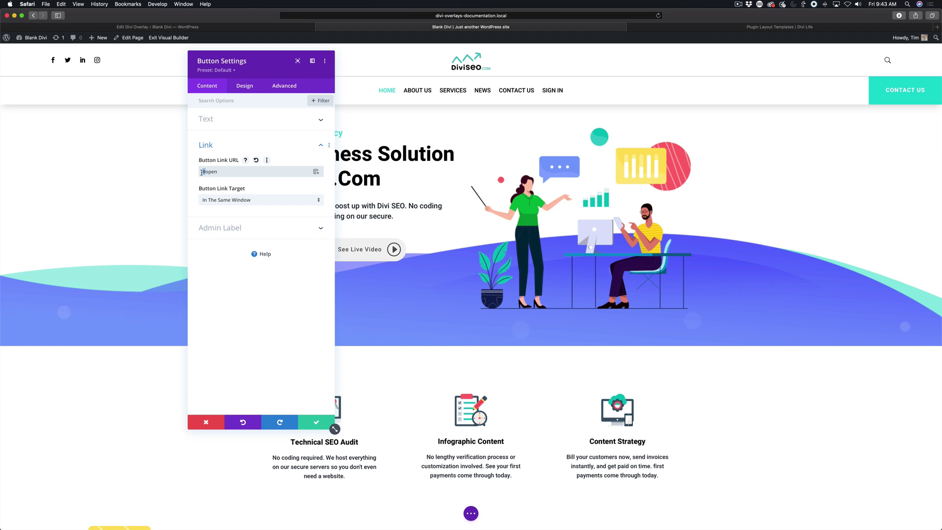
{"action": "left_click", "coordinate": [221, 173]}
{"action": "left_click_drag", "start_coordinate": [207, 173], "coordinate": [220, 174]}
{"action": "type", "text": "overlay"}
{"action": "left_click_drag", "start_coordinate": [205, 172], "coordinate": [243, 174]}
{"action": "type", "text": "popup"}
{"action": "double_click", "coordinate": [216, 172]}
{"action": "type", "text": "get-started"}
{"action": "mouse_move", "coordinate": [206, 172]}
{"action": "left_mouse_down"}
{"action": "mouse_move", "coordinate": [254, 172]}
{"action": "mouse_move", "coordinate": [197, 173]}
{"action": "left_mouse_up"}
{"action": "type", "text": "open"}
{"action": "left_click", "coordinate": [207, 172]}
{"action": "double_click", "coordinate": [208, 172]}
{"action": "scroll", "coordinate": [156, 383], "scroll_direction": "down", "scroll_amount": 15}
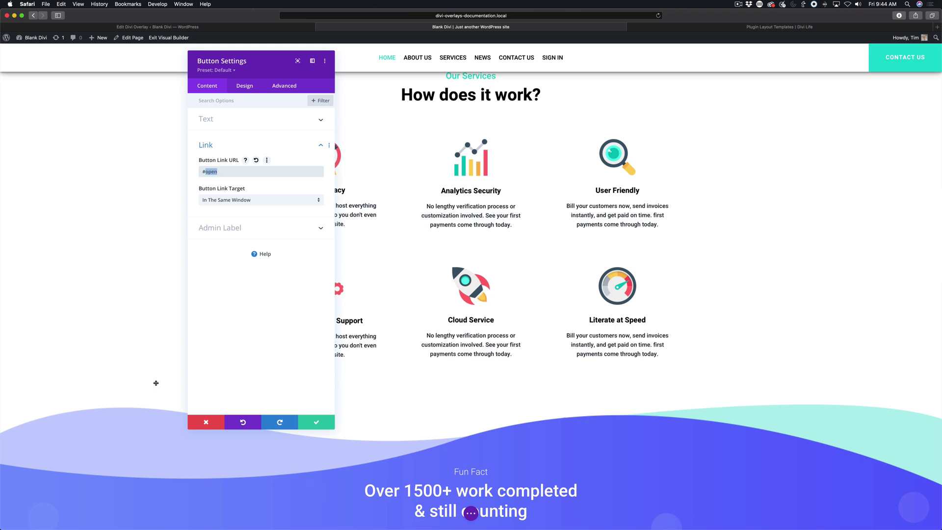
{"action": "key", "text": "BackSpace"}
{"action": "scroll", "coordinate": [155, 203], "scroll_direction": "up", "scroll_amount": 15}
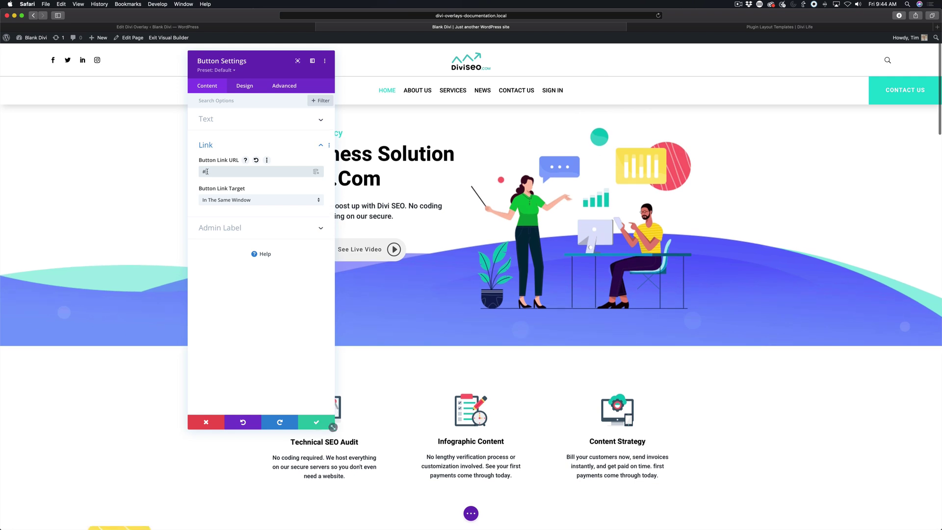
{"action": "type", "text": "open"}
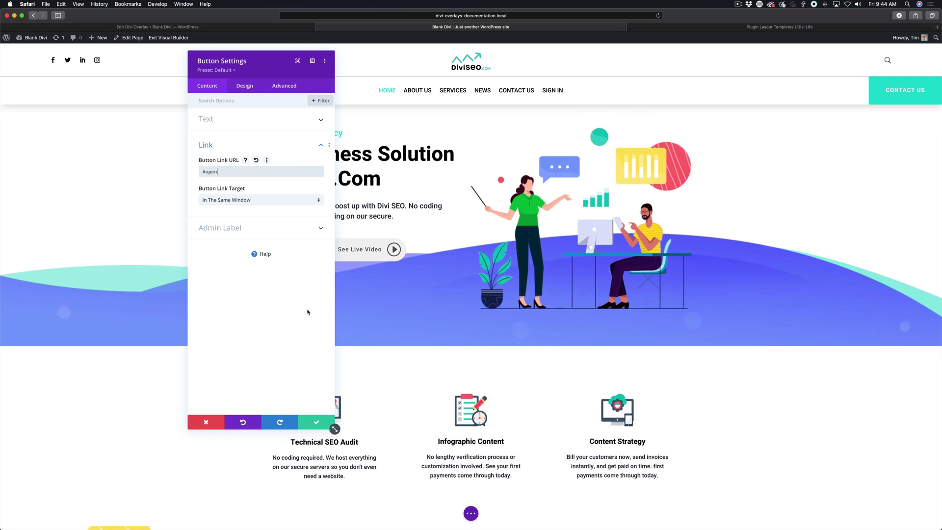
Confirm the button settings, save the homepage, and exit the Visual Builder.
{"action": "left_click", "coordinate": [315, 425]}
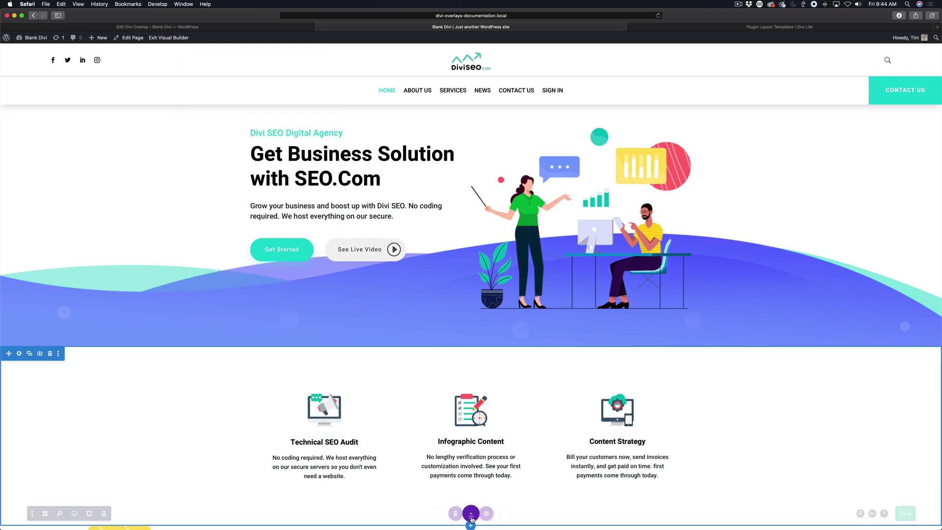
{"action": "left_click", "coordinate": [921, 513]}
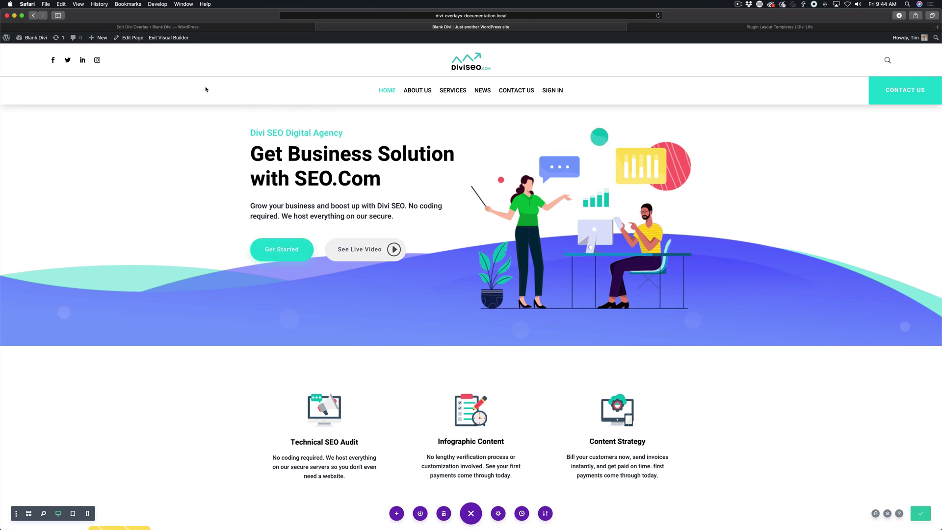
{"action": "left_click", "coordinate": [162, 39]}
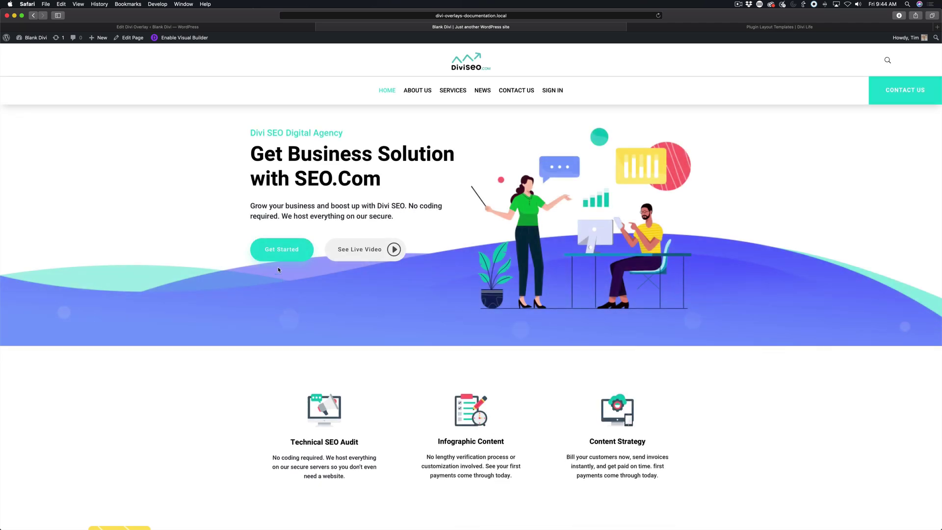
{"action": "left_click", "coordinate": [282, 249]}
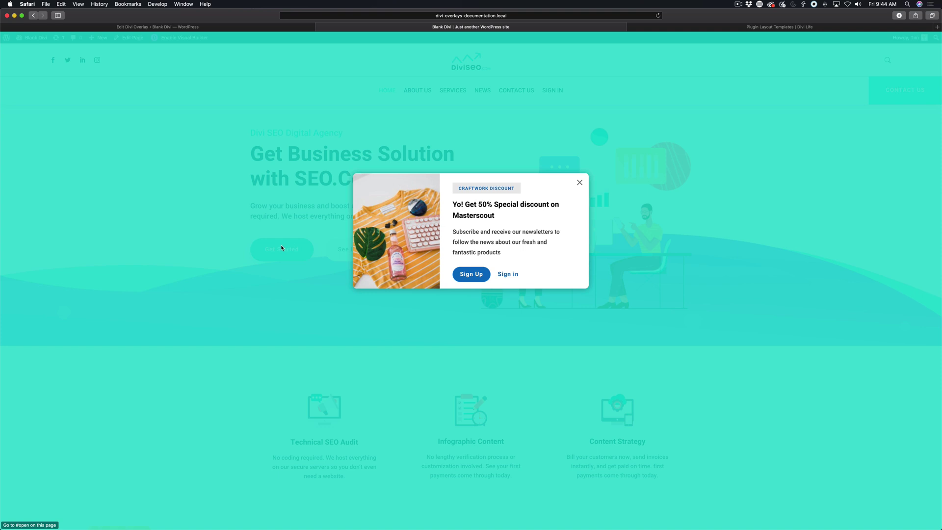
{"action": "left_click", "coordinate": [400, 383]}
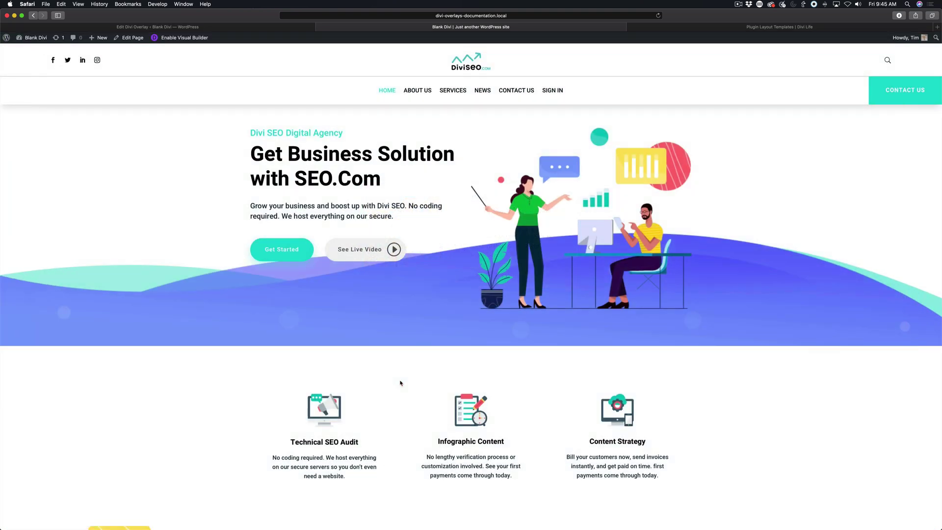
{"action": "left_click", "coordinate": [261, 251]}
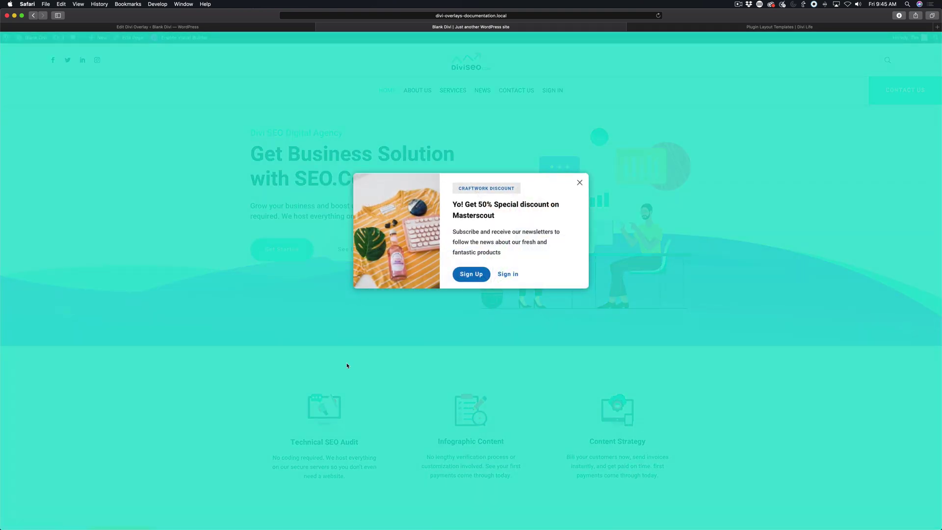
{"action": "left_click", "coordinate": [578, 186]}
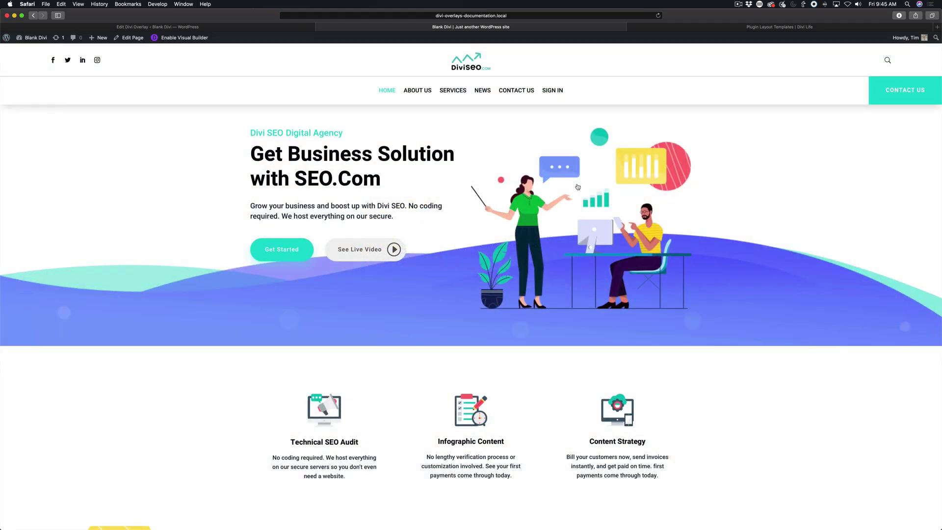
{"action": "left_click", "coordinate": [264, 253]}
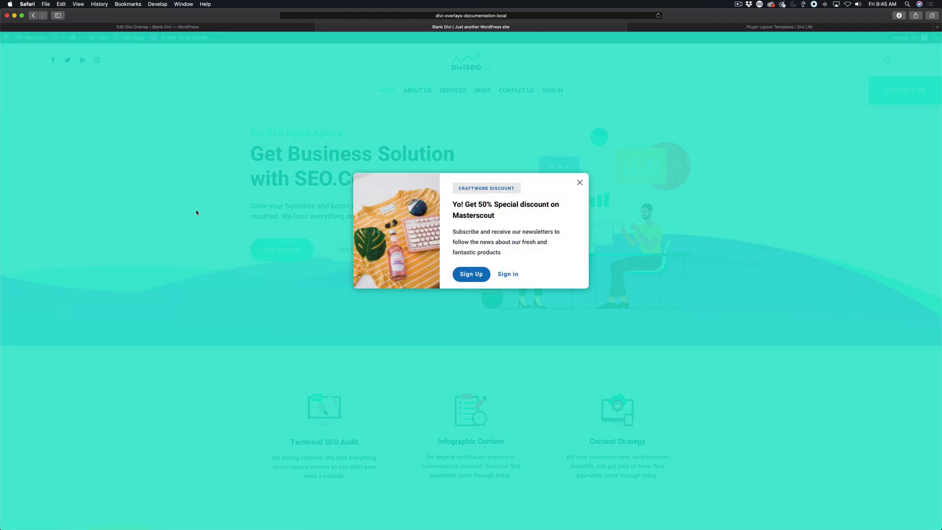
{"action": "left_click", "coordinate": [304, 367]}
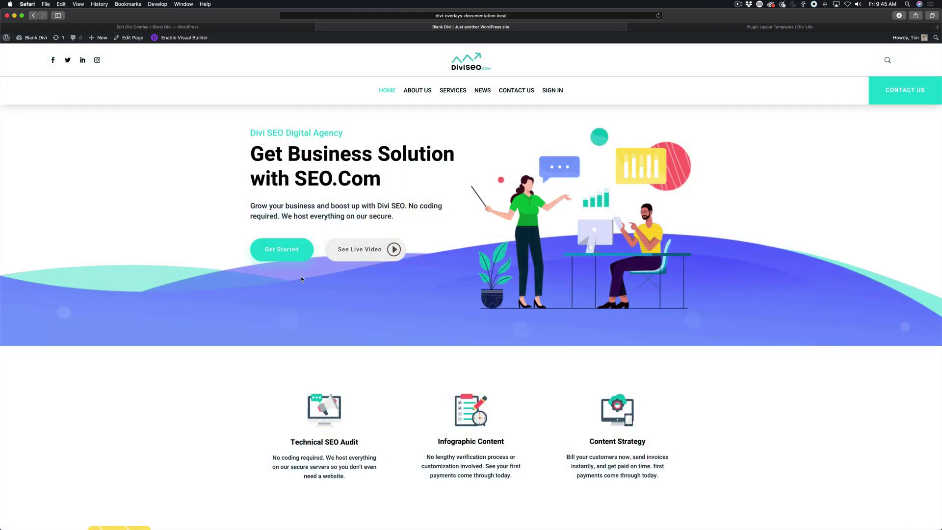
{"action": "left_click", "coordinate": [275, 255]}
{"action": "left_click", "coordinate": [494, 393]}
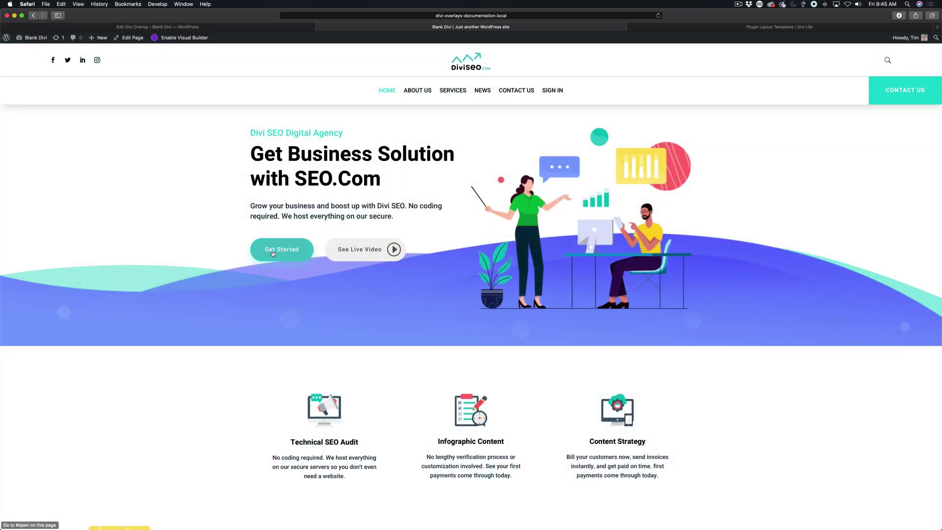
{"action": "left_click", "coordinate": [245, 27]}
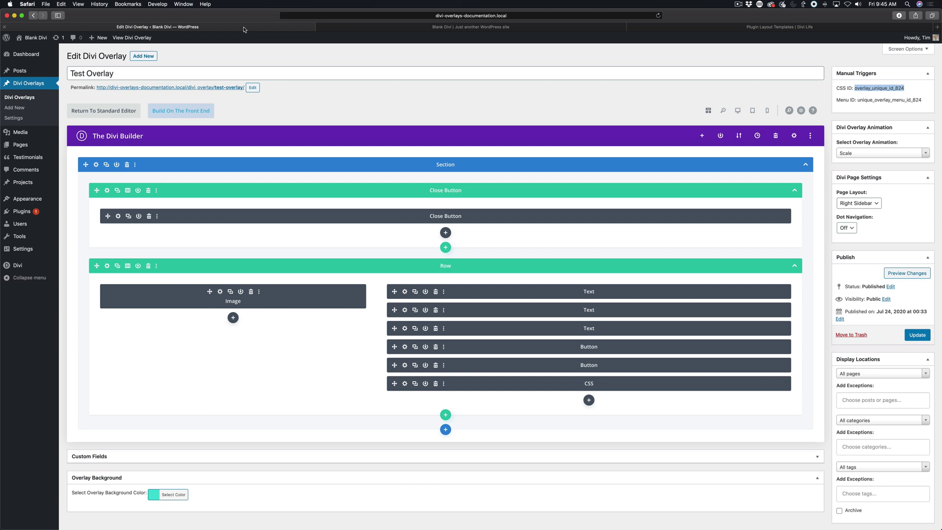
{"action": "left_click", "coordinate": [557, 112]}
{"action": "scroll", "coordinate": [828, 232], "scroll_direction": "down", "scroll_amount": 5}
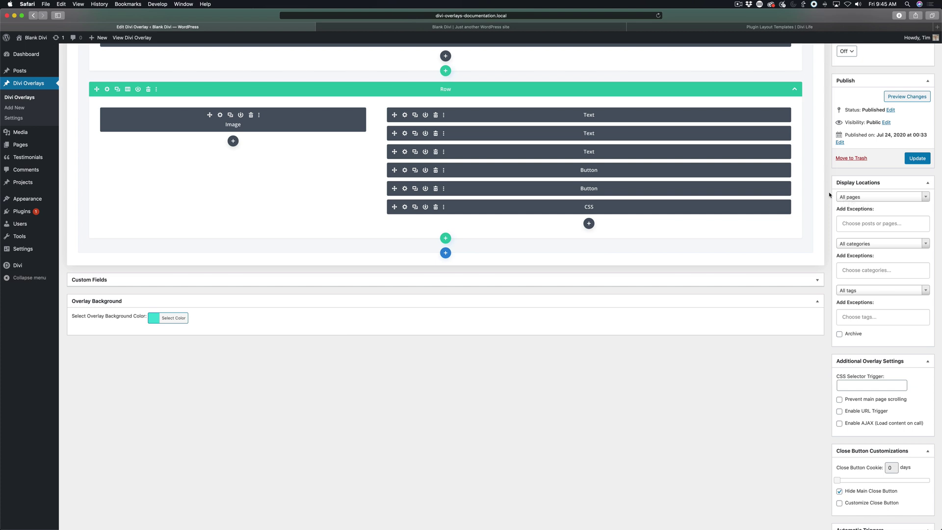
{"action": "scroll", "coordinate": [397, 360], "scroll_direction": "up", "scroll_amount": 5}
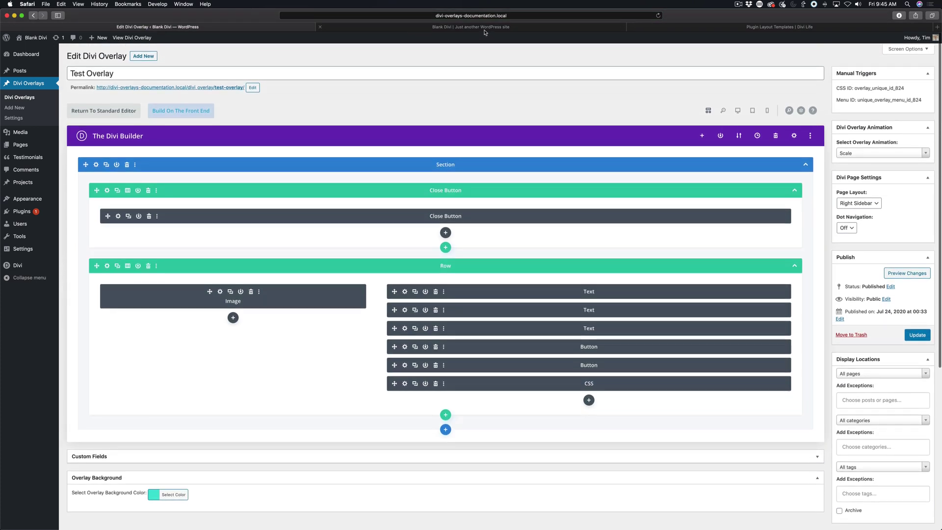
{"action": "left_click", "coordinate": [484, 28]}
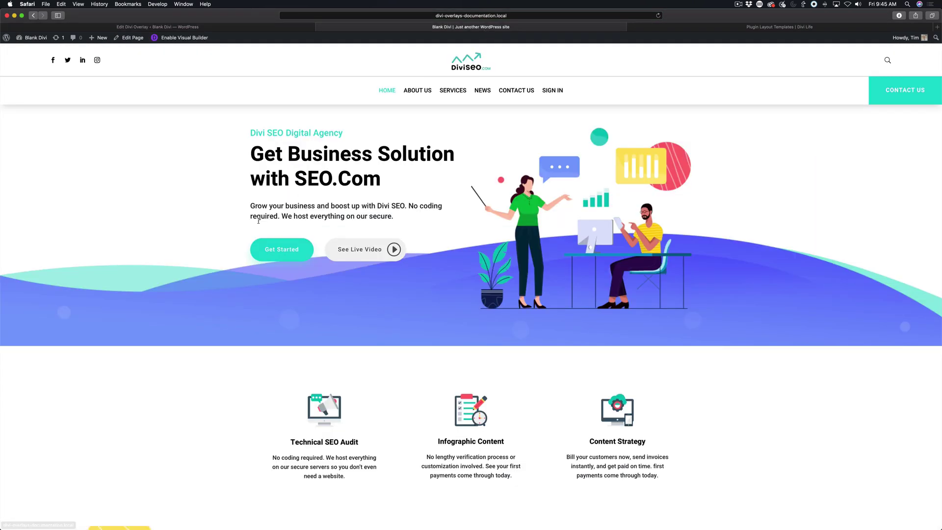
{"action": "left_click", "coordinate": [279, 249]}
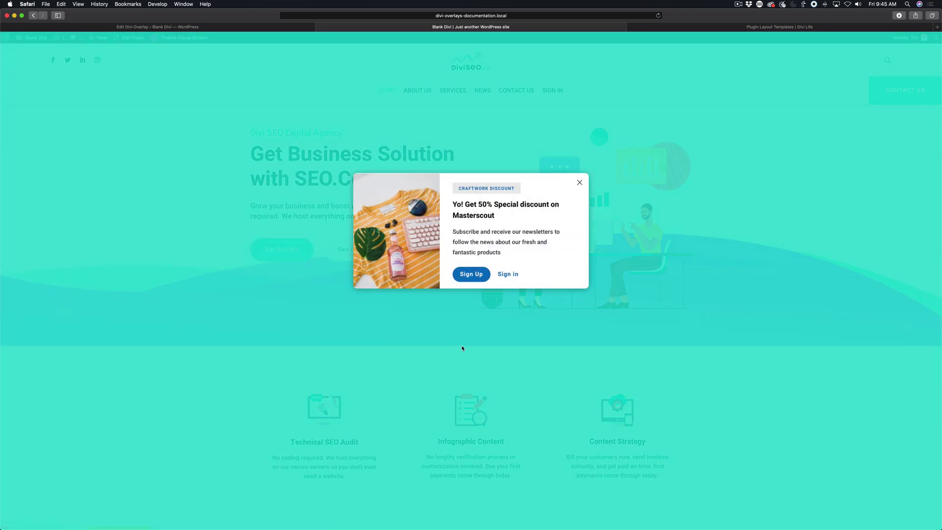
{"action": "left_click", "coordinate": [412, 457]}
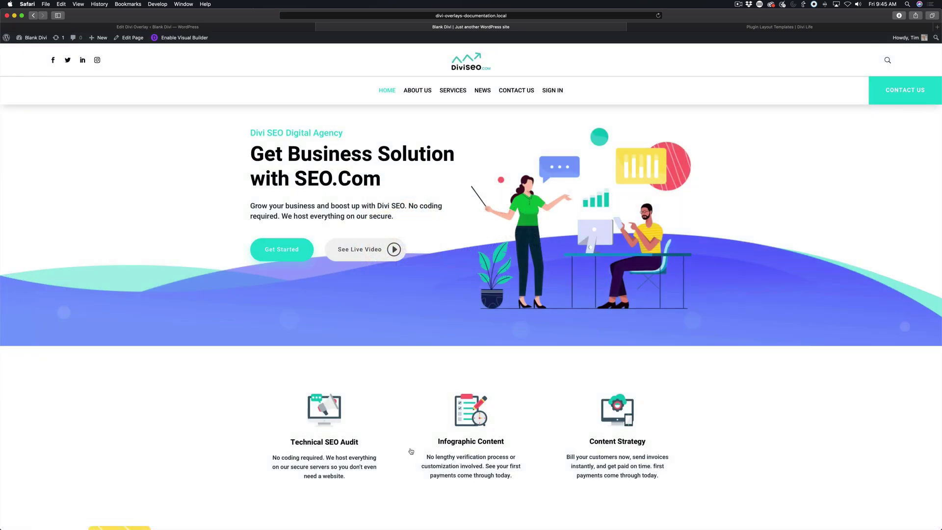
{"action": "left_click", "coordinate": [238, 28]}
{"action": "scroll", "coordinate": [824, 317], "scroll_direction": "down", "scroll_amount": 5}
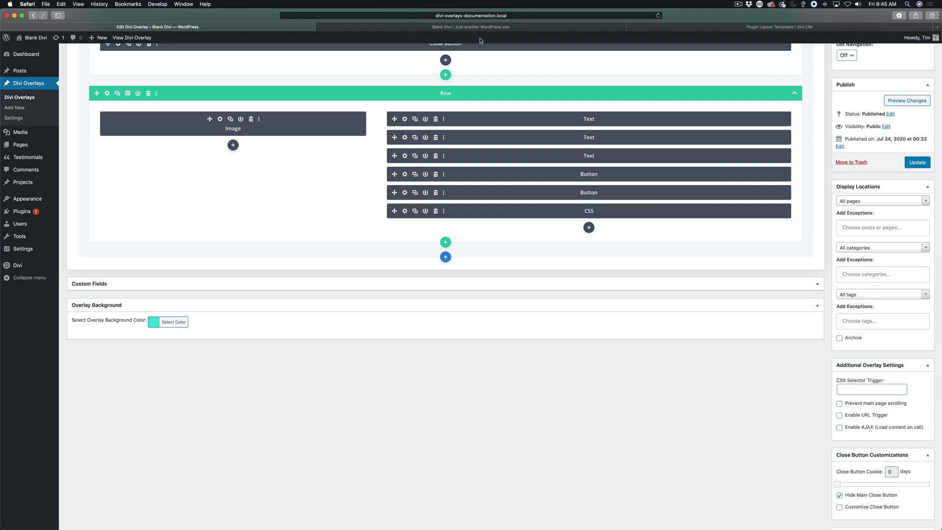
{"action": "scroll", "coordinate": [416, 240], "scroll_direction": "up", "scroll_amount": 5}
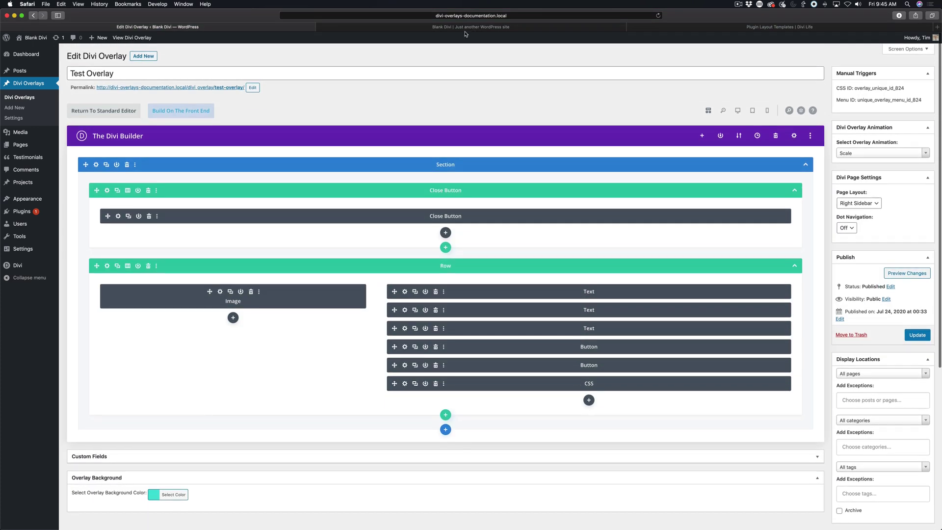
{"action": "left_click", "coordinate": [462, 27]}
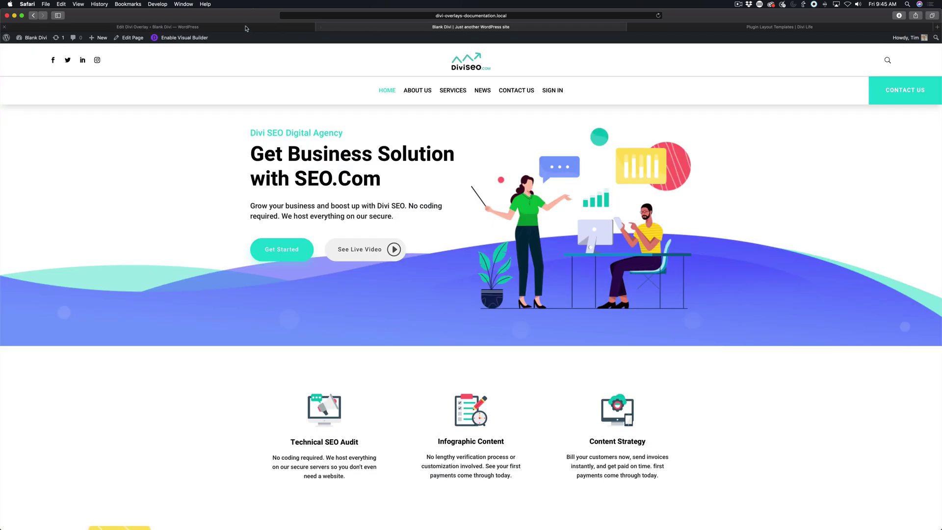